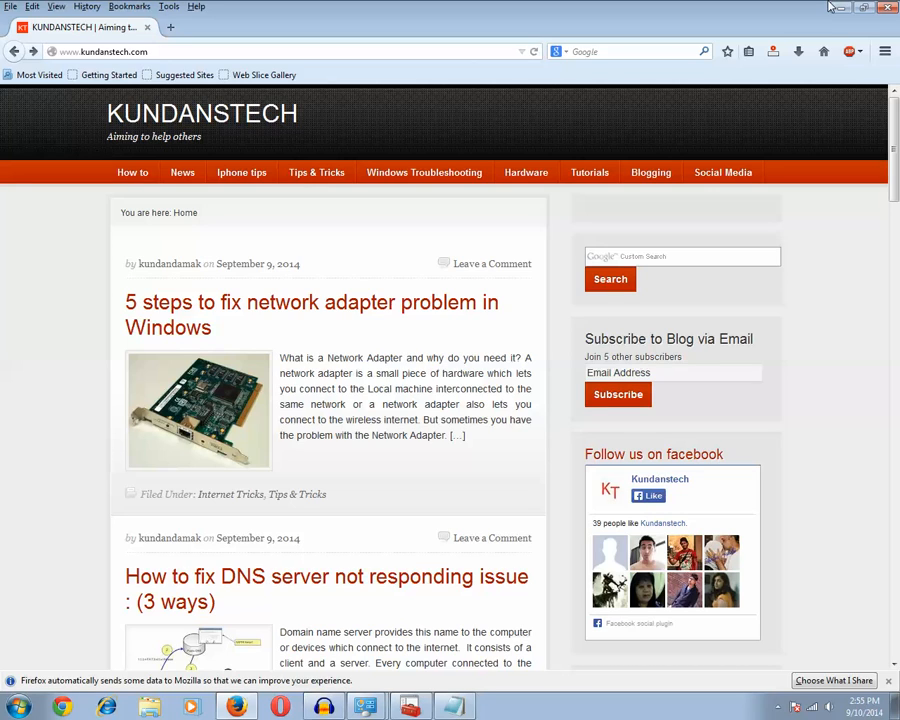
Step: Minimize the browser and close the Device Manager window that is already open
{"action": "left_click", "coordinate": [840, 8]}
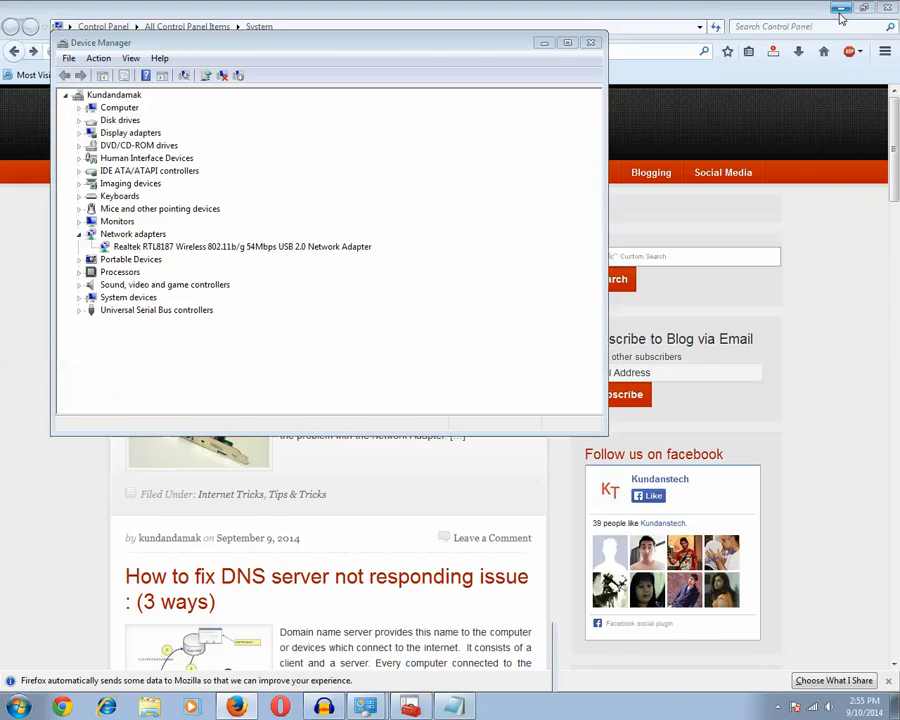
{"action": "left_click", "coordinate": [590, 42]}
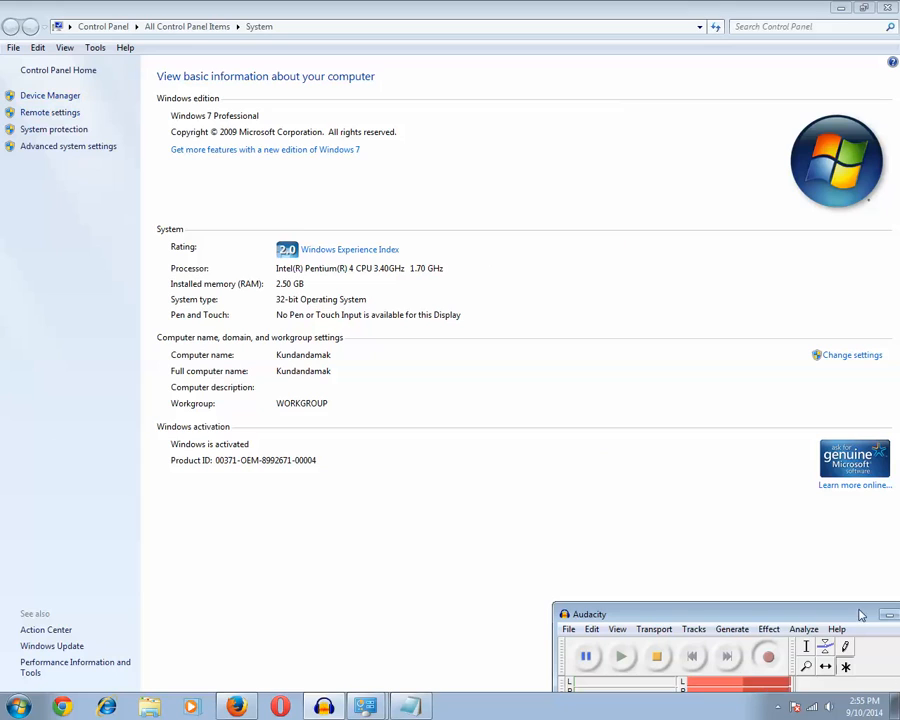
{"action": "right_click", "coordinate": [815, 709]}
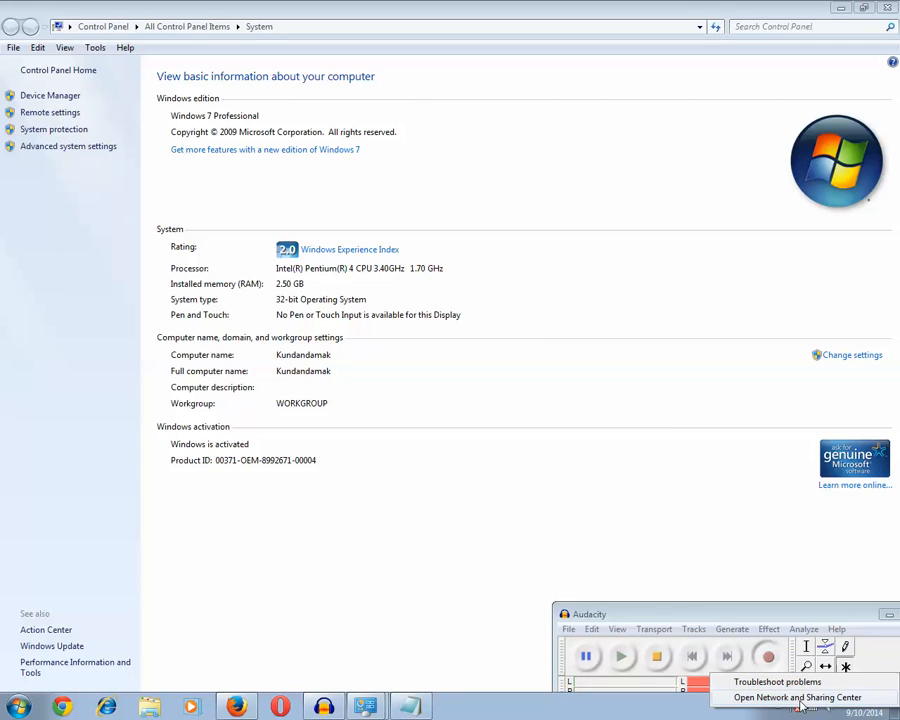
{"action": "left_click", "coordinate": [52, 200]}
Step: Open Device Manager from the System window and select the Realtek RTL8187 wireless adapter under Network adapters
{"action": "left_click", "coordinate": [64, 98]}
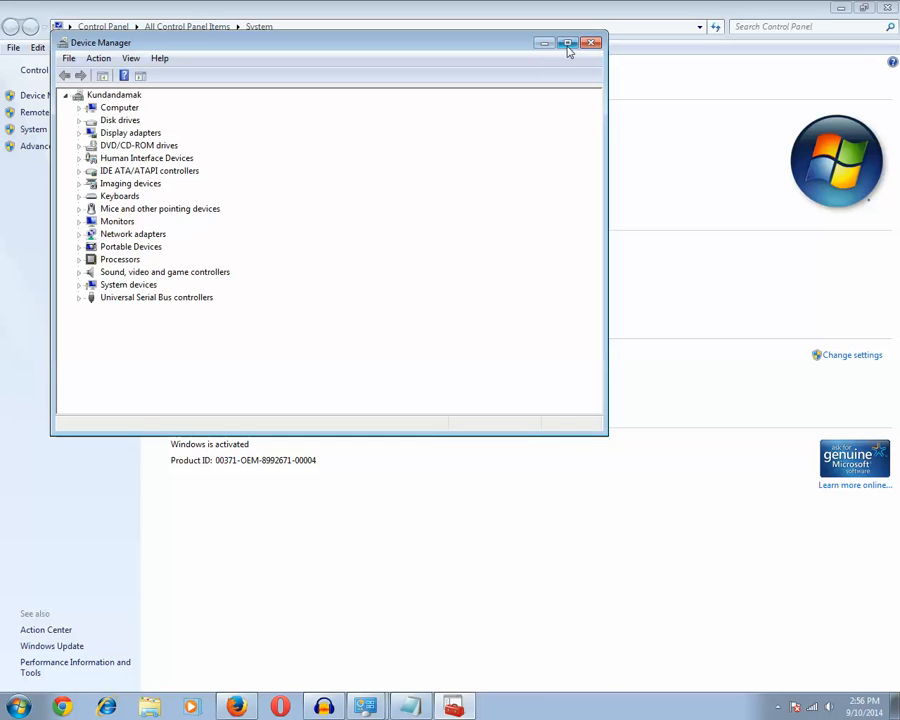
{"action": "left_click", "coordinate": [79, 234]}
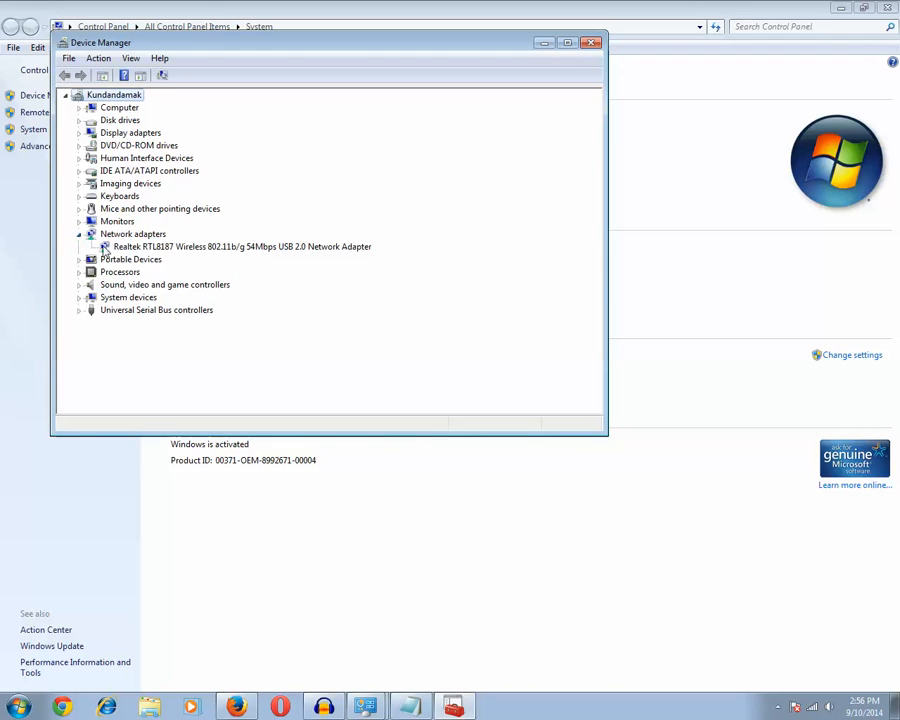
{"action": "left_click", "coordinate": [105, 247]}
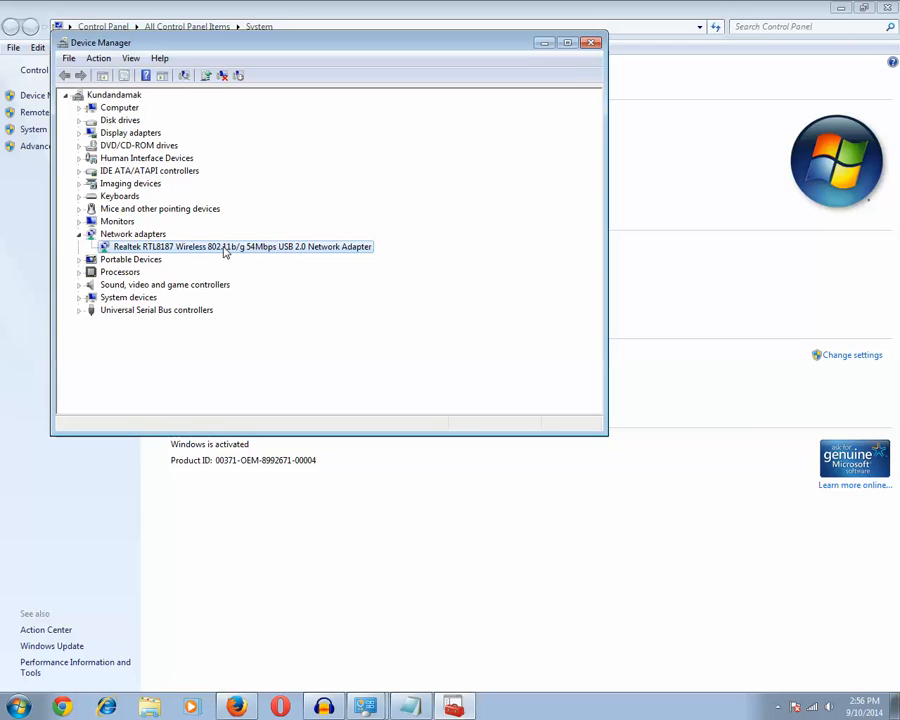
Step: Disable the Realtek RTL8187 wireless network adapter and confirm the action
{"action": "right_click", "coordinate": [258, 248]}
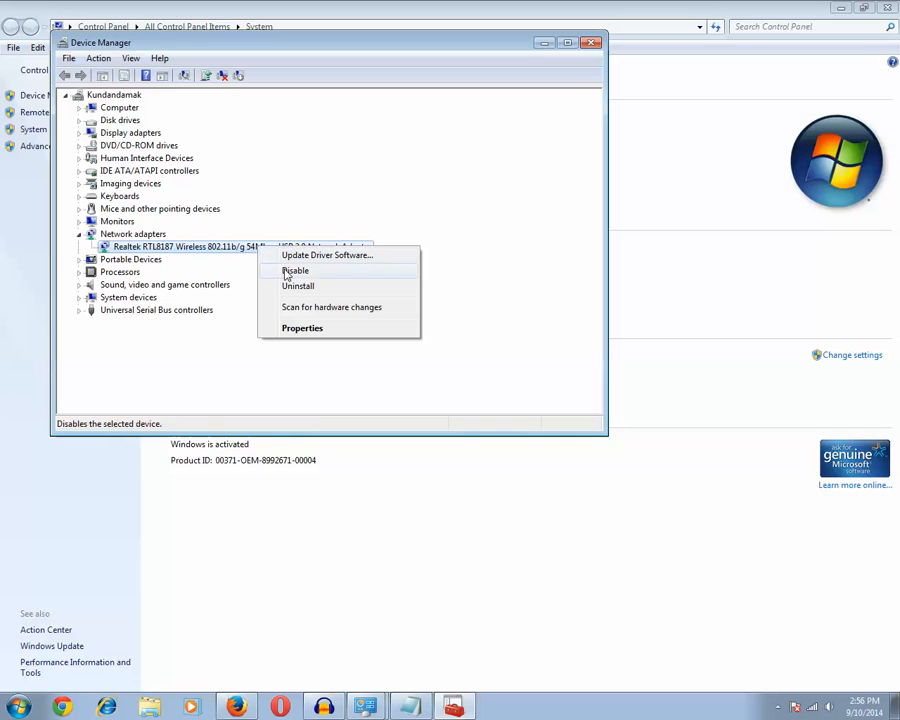
{"action": "left_click", "coordinate": [296, 271]}
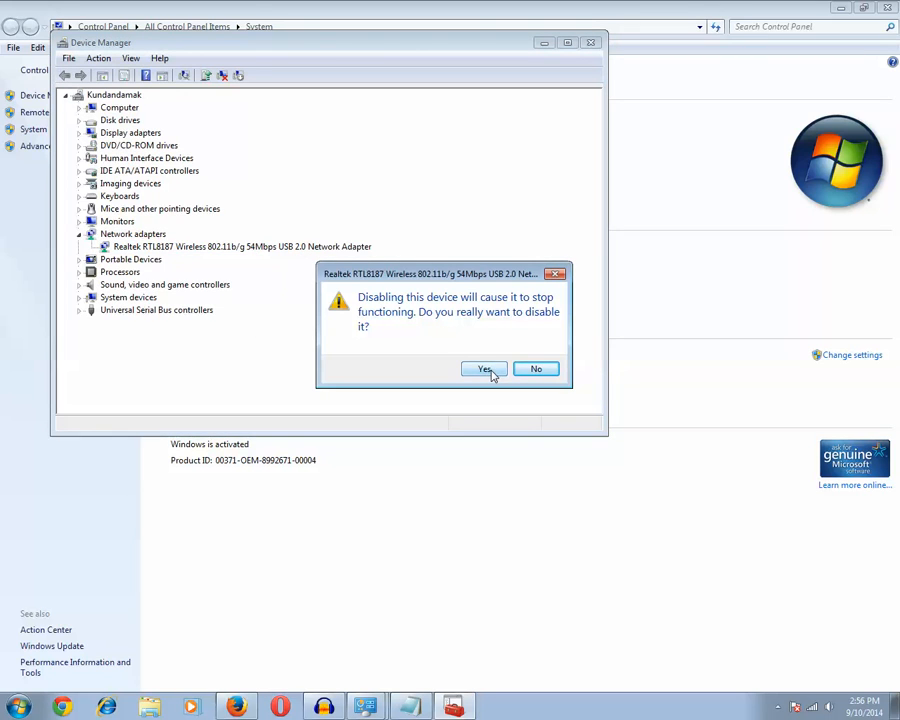
{"action": "left_click_drag", "start_coordinate": [467, 279], "coordinate": [452, 259]}
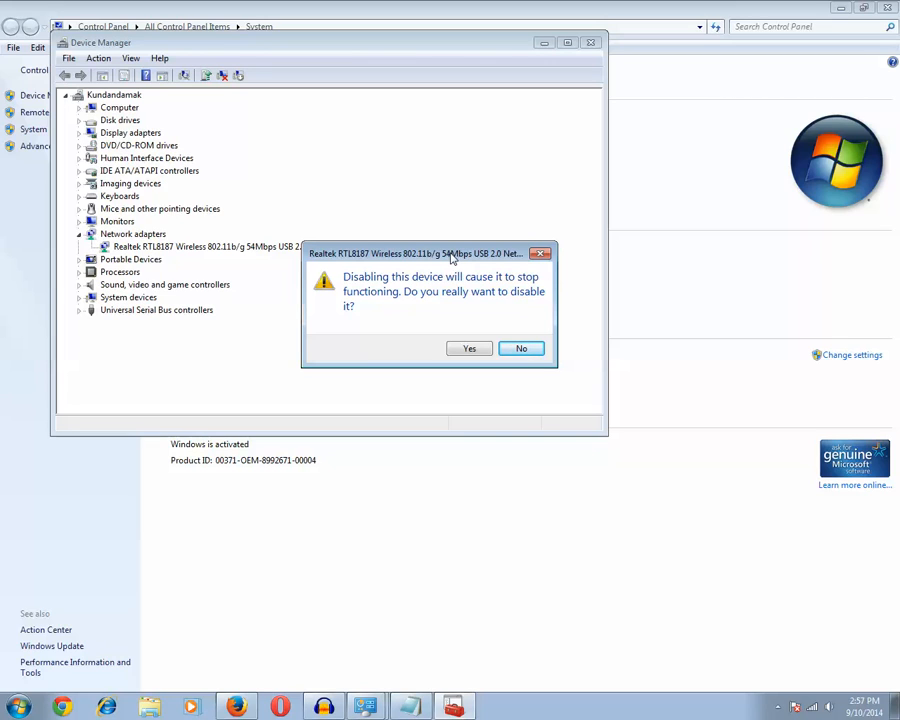
{"action": "left_click", "coordinate": [468, 348]}
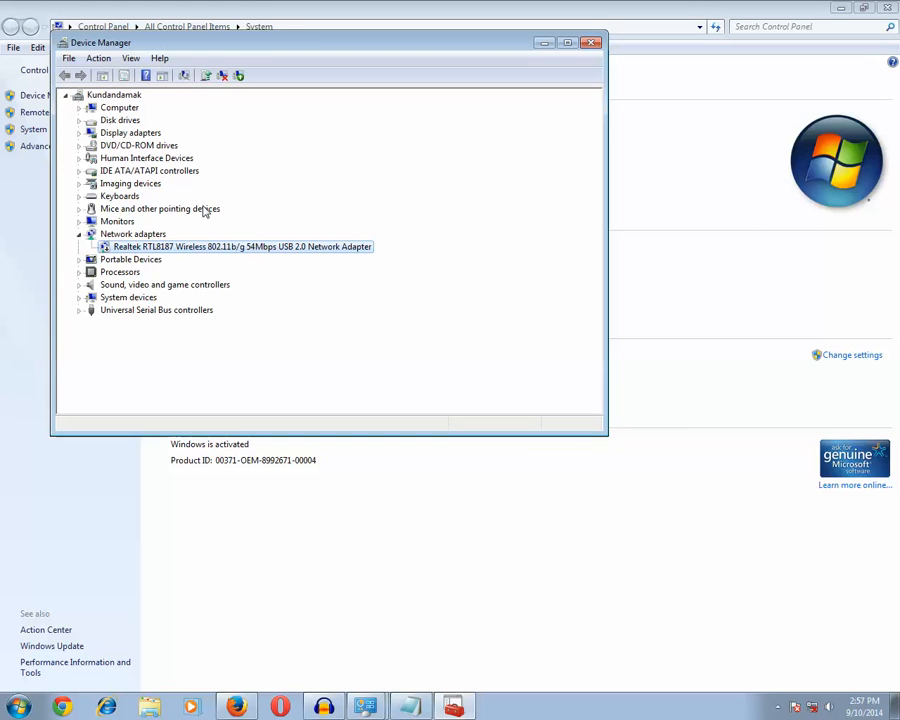
Step: Re-enable the Realtek RTL8187 wireless network adapter and close Device Manager
{"action": "left_click", "coordinate": [151, 259]}
{"action": "left_click", "coordinate": [149, 250]}
{"action": "right_click", "coordinate": [211, 248]}
{"action": "left_click", "coordinate": [244, 268]}
{"action": "double_click", "coordinate": [227, 243]}
{"action": "left_click", "coordinate": [591, 43]}
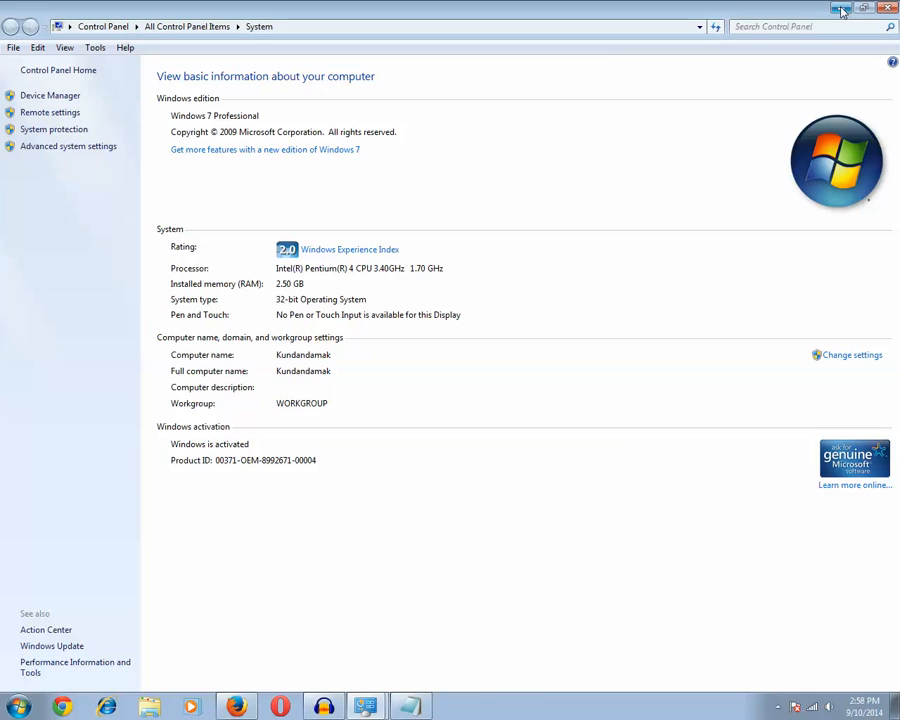
Step: Minimize the System window and open Internet Options from Control Panel
{"action": "left_click", "coordinate": [842, 10]}
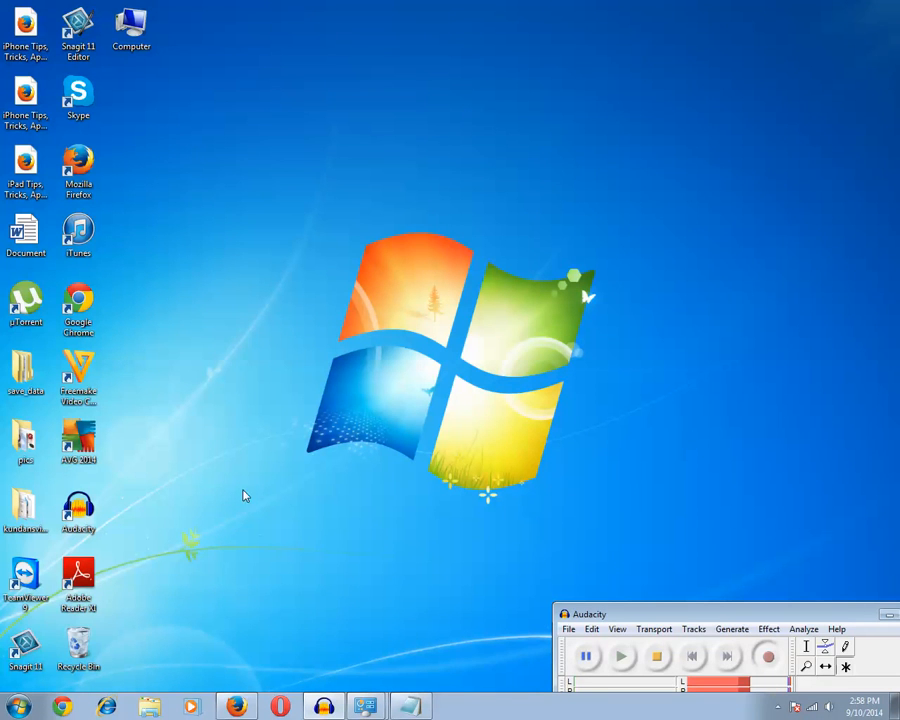
{"action": "left_click", "coordinate": [18, 708]}
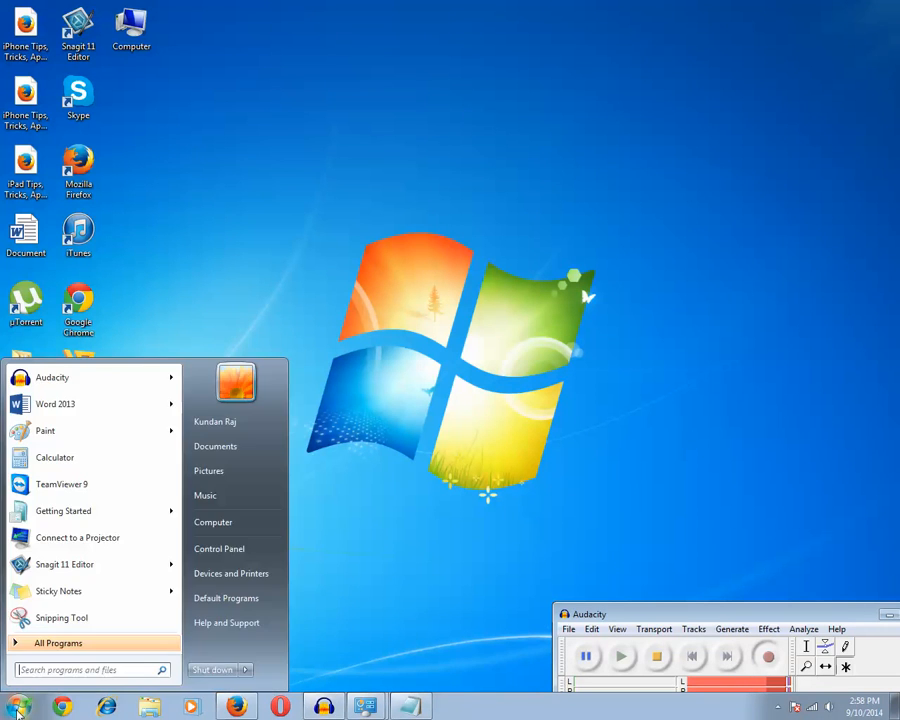
{"action": "left_click", "coordinate": [258, 546]}
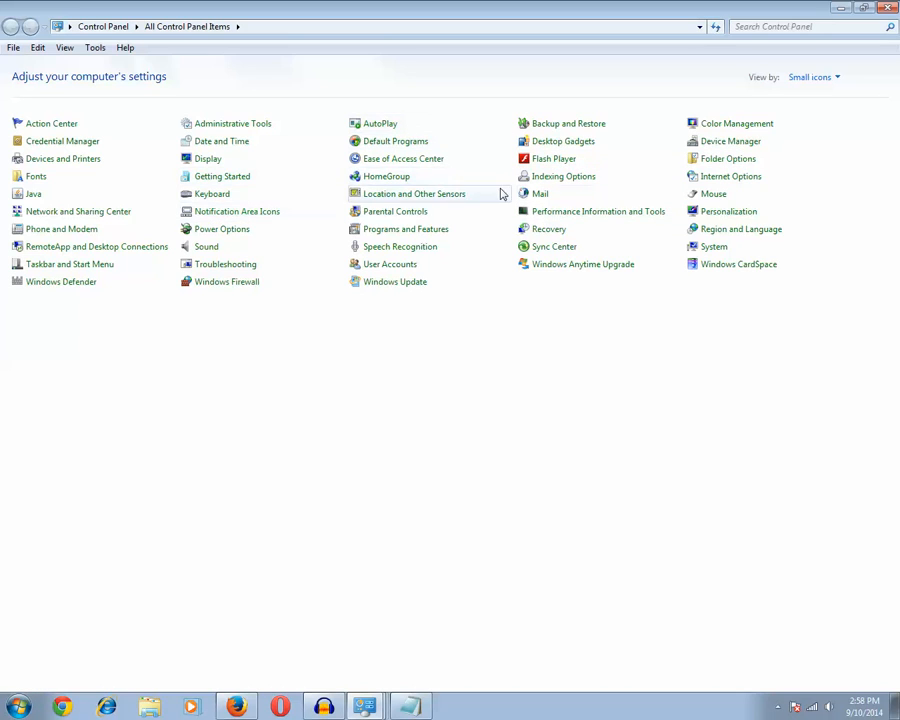
{"action": "left_click", "coordinate": [720, 180]}
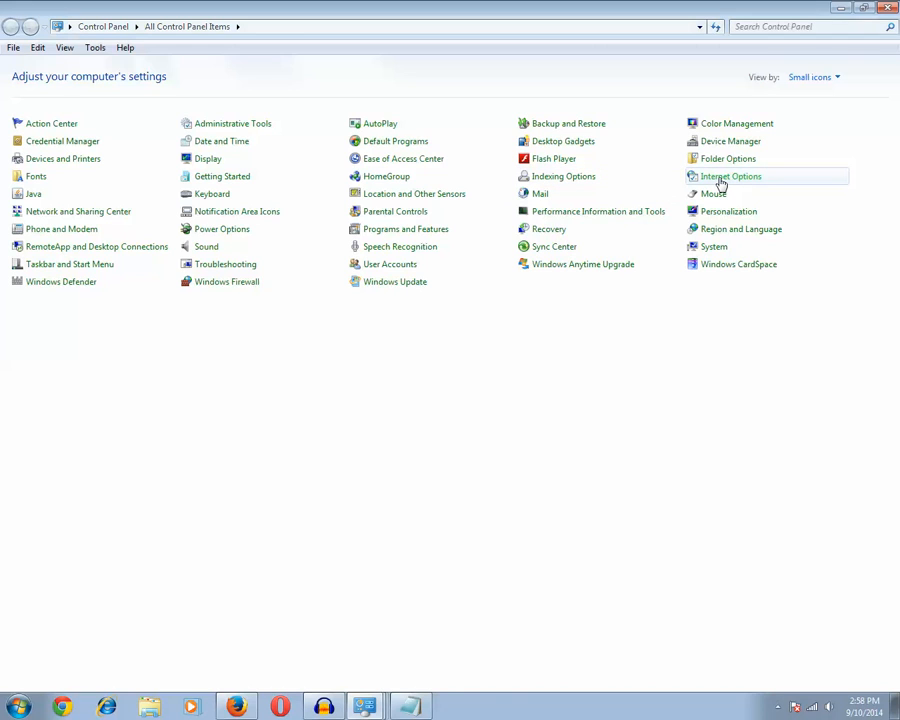
Step: Check the proxy server option in the LAN settings, cancel both dialogs and close Control Panel
{"action": "left_click", "coordinate": [301, 160]}
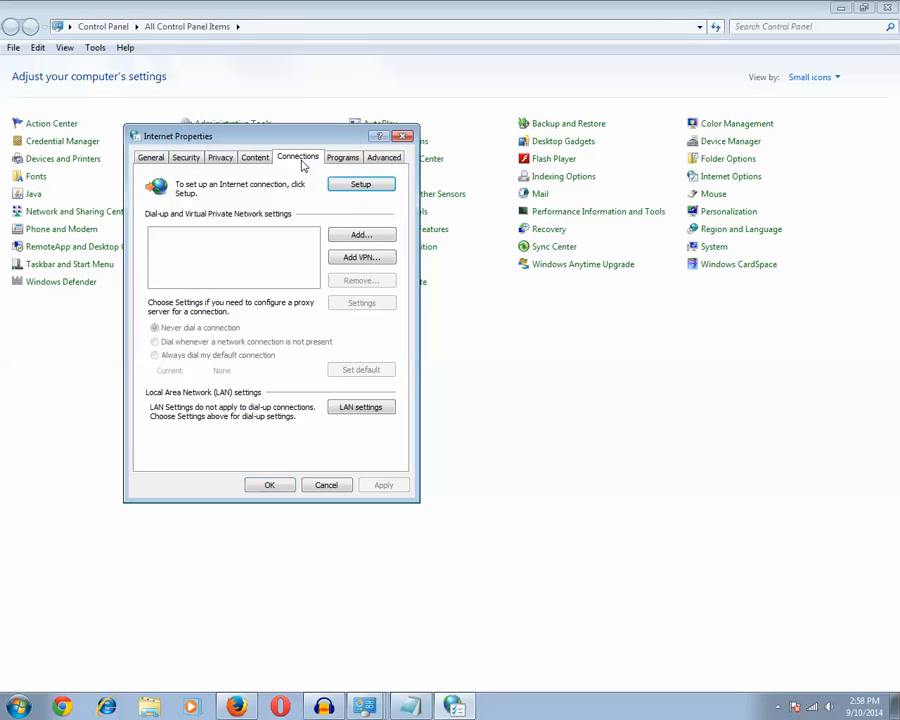
{"action": "left_click", "coordinate": [358, 407]}
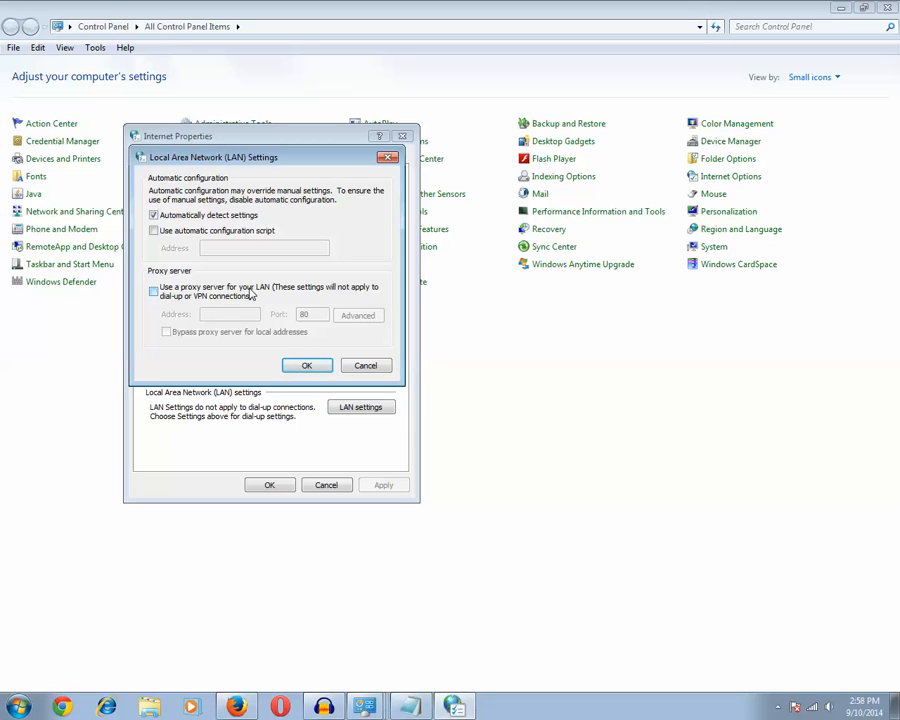
{"action": "left_click", "coordinate": [370, 365]}
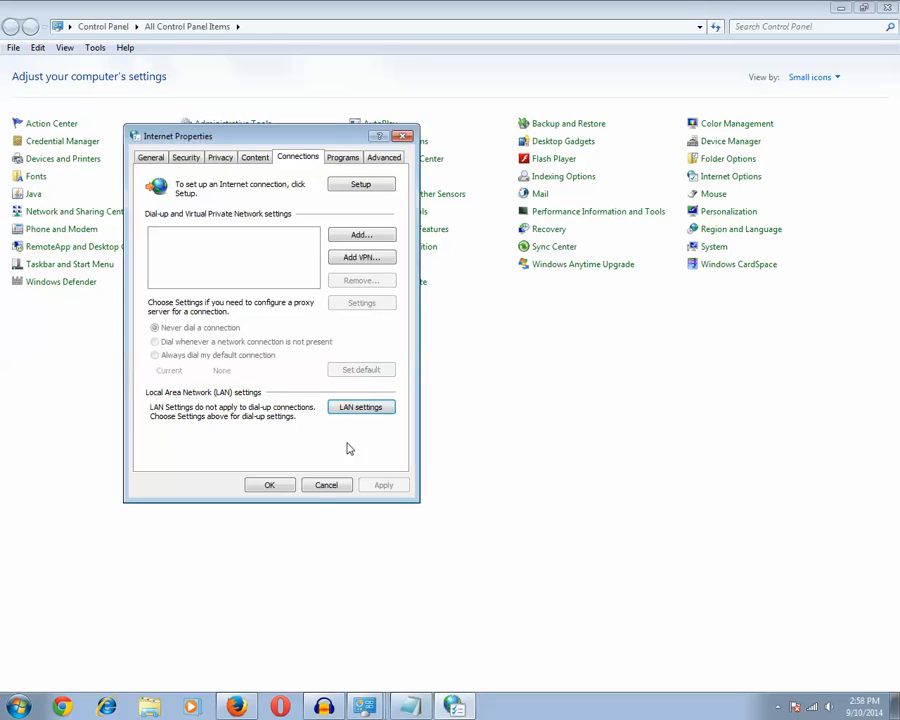
{"action": "left_click", "coordinate": [319, 490]}
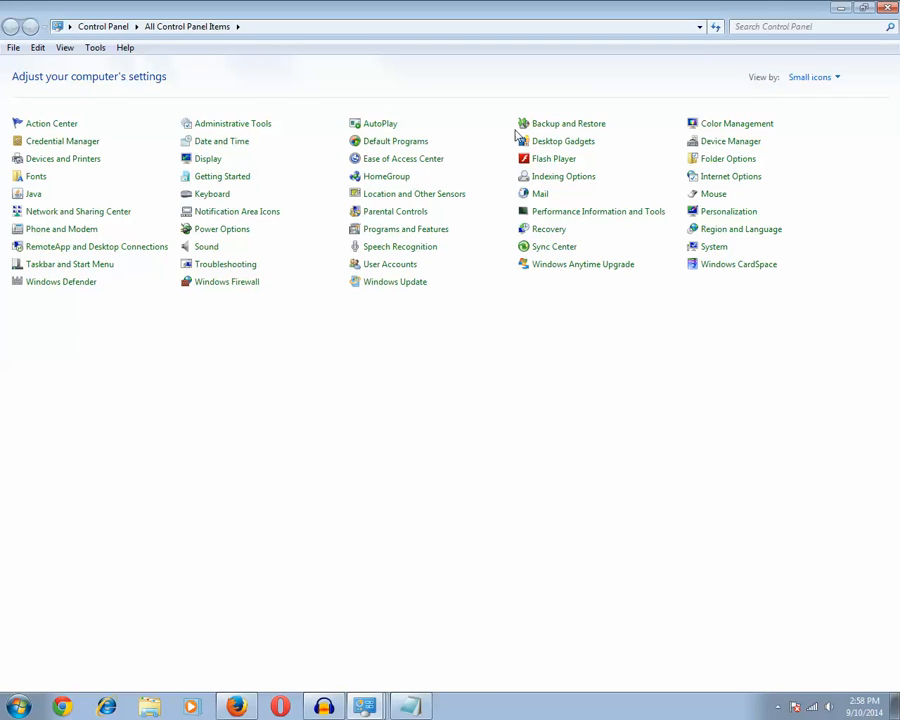
{"action": "left_click", "coordinate": [884, 8]}
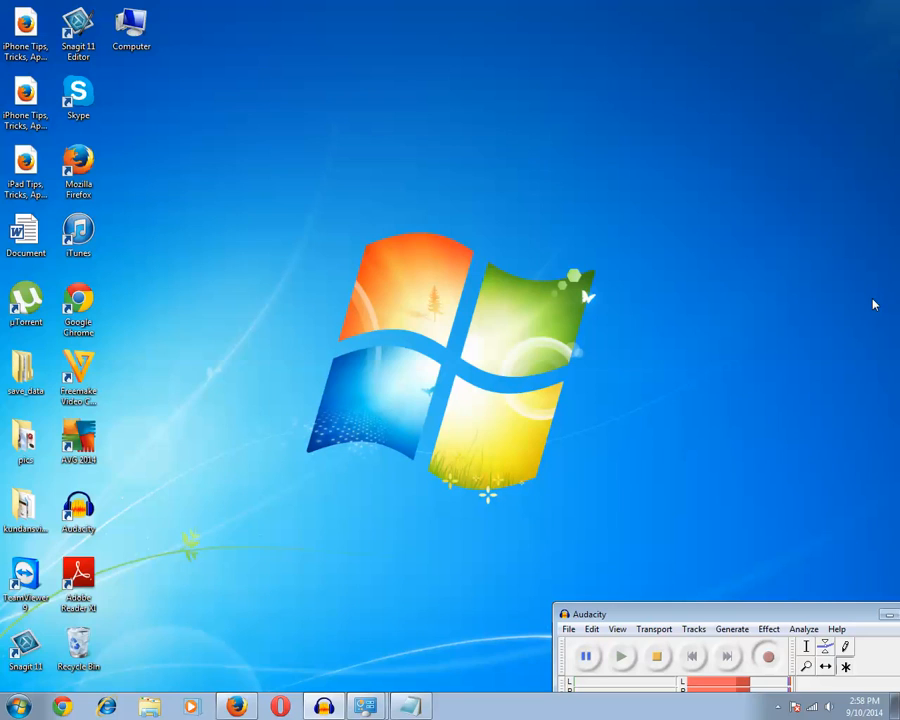
Step: Open the Internet Protocol Version 4 (TCP/IPv4) properties of the wireless network connection from Network and Sharing Center
{"action": "right_click", "coordinate": [815, 704]}
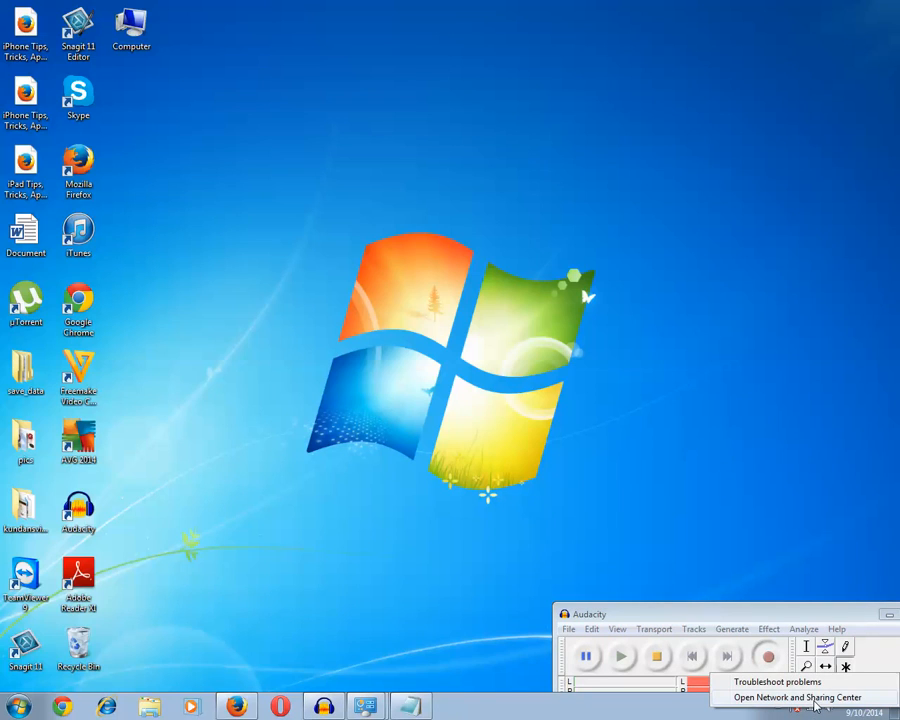
{"action": "left_click", "coordinate": [815, 700]}
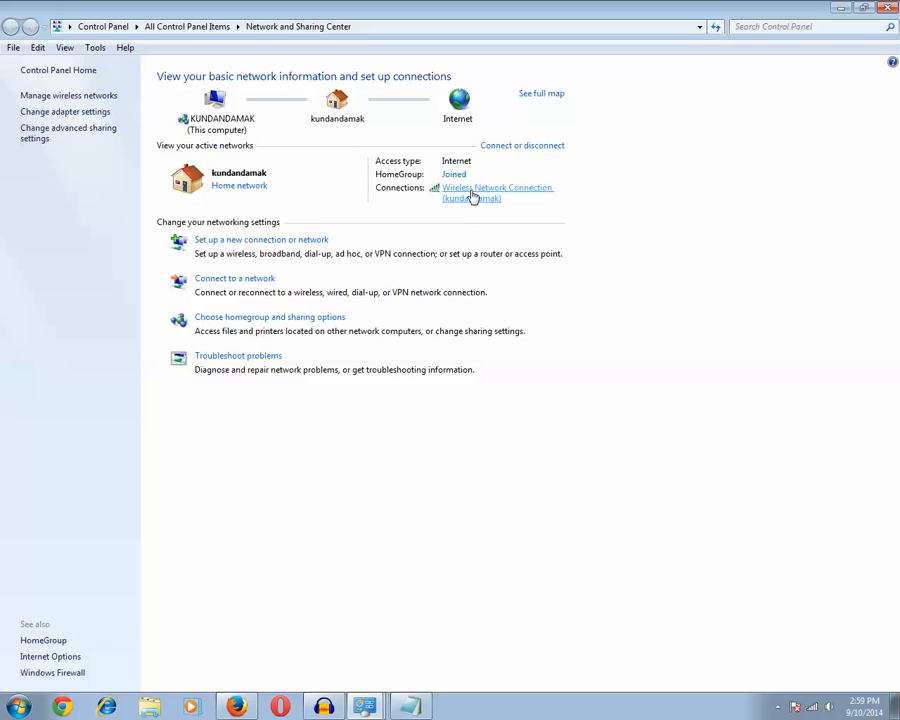
{"action": "left_click", "coordinate": [473, 196]}
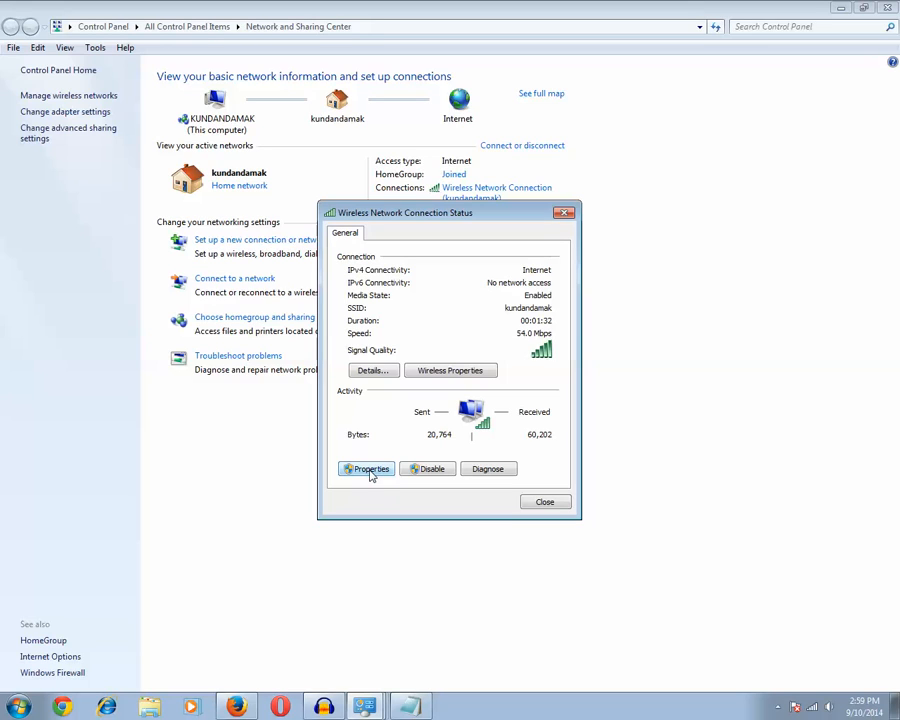
{"action": "left_click", "coordinate": [370, 476]}
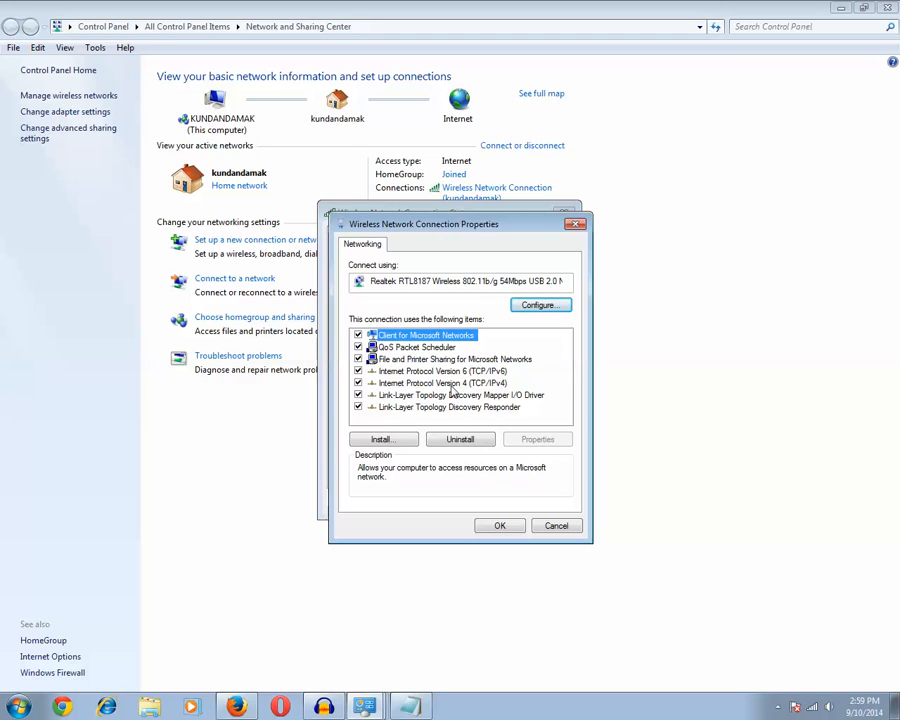
{"action": "left_click", "coordinate": [462, 384]}
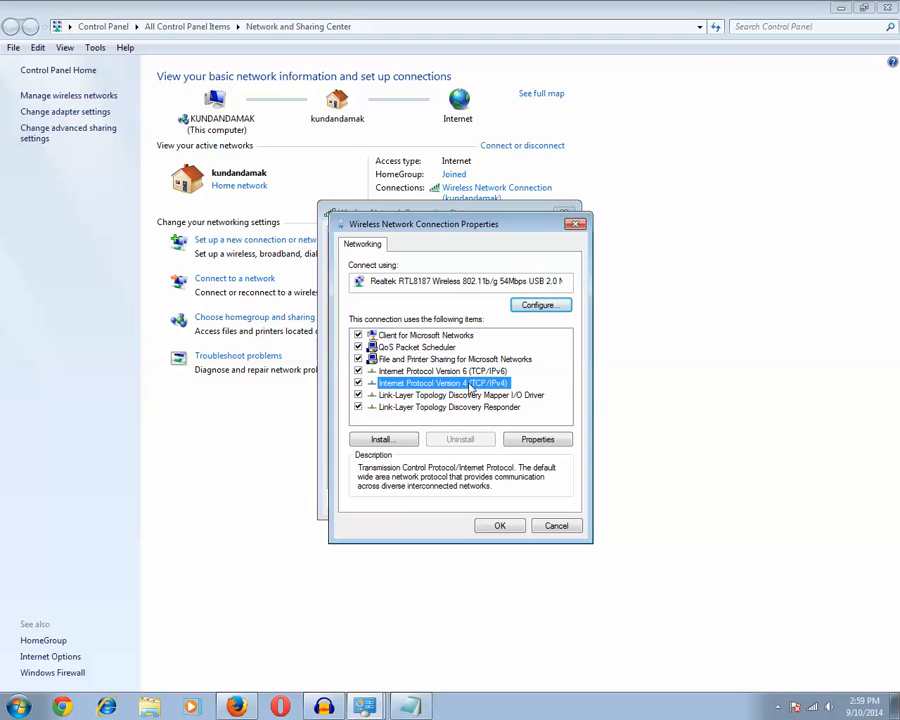
{"action": "left_click", "coordinate": [537, 440]}
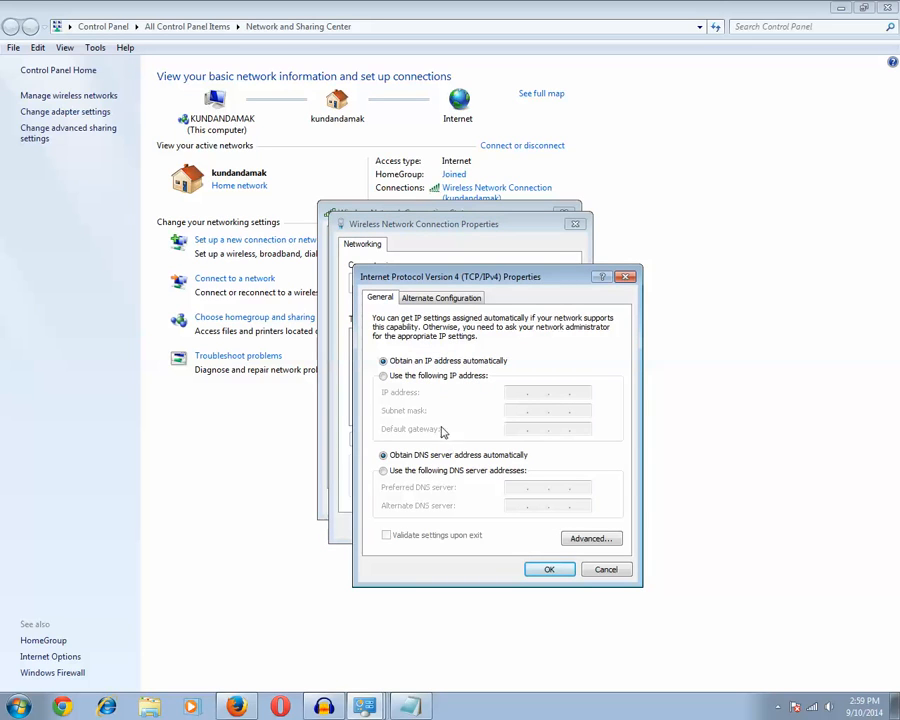
Step: Accept the IPv4 properties with automatic IP and DNS server addresses, and close the wireless connection's dialogs
{"action": "left_click", "coordinate": [549, 570]}
{"action": "left_click", "coordinate": [496, 526]}
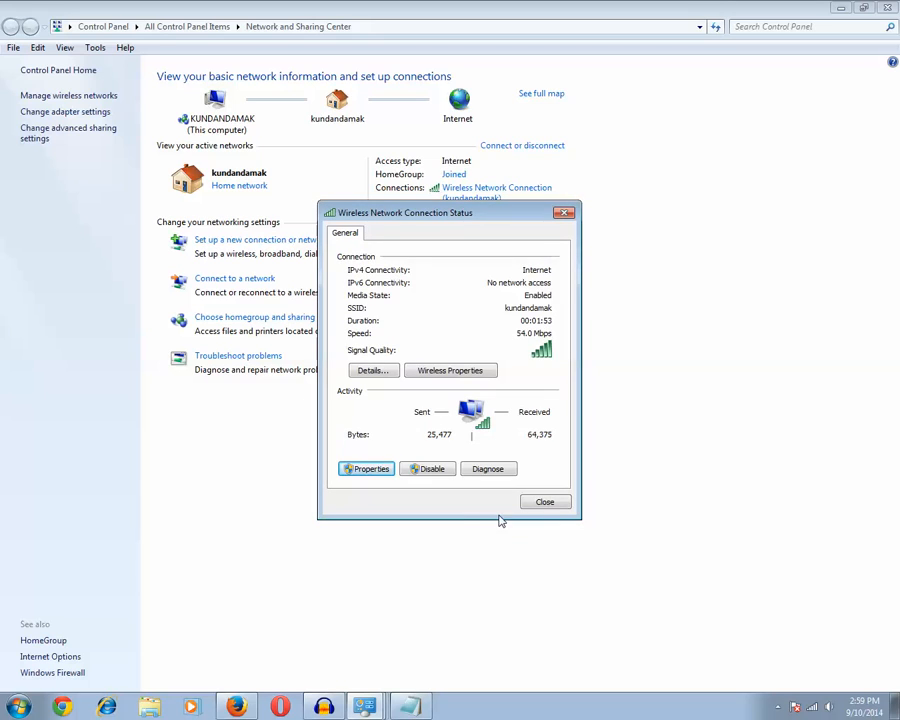
{"action": "left_click", "coordinate": [550, 507]}
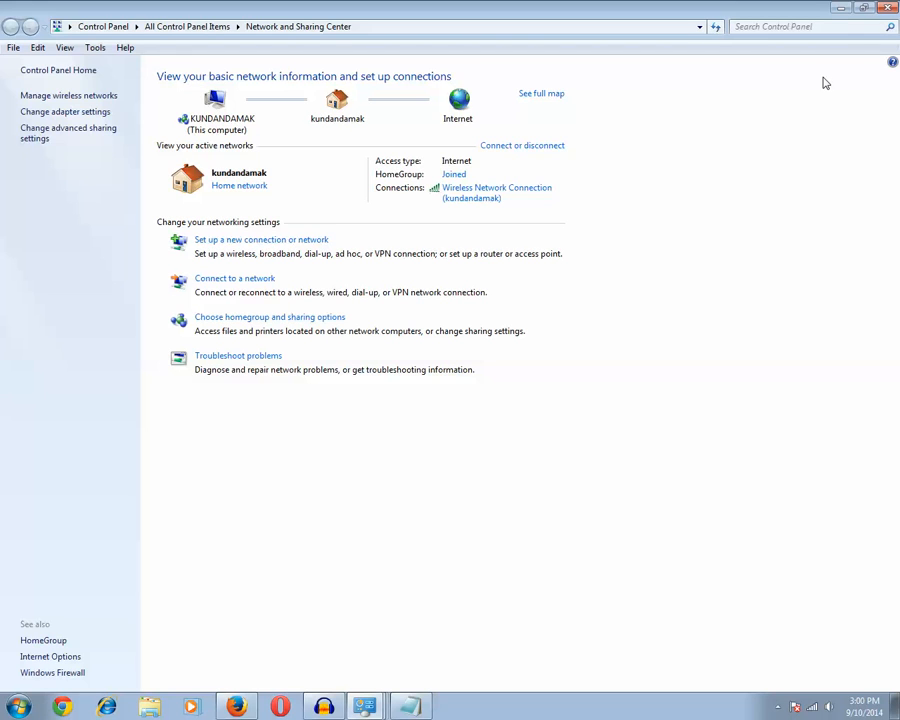
Step: Minimize Network and Sharing Center and switch to Firefox to view the KUNDANSTECH home page
{"action": "left_click", "coordinate": [840, 7]}
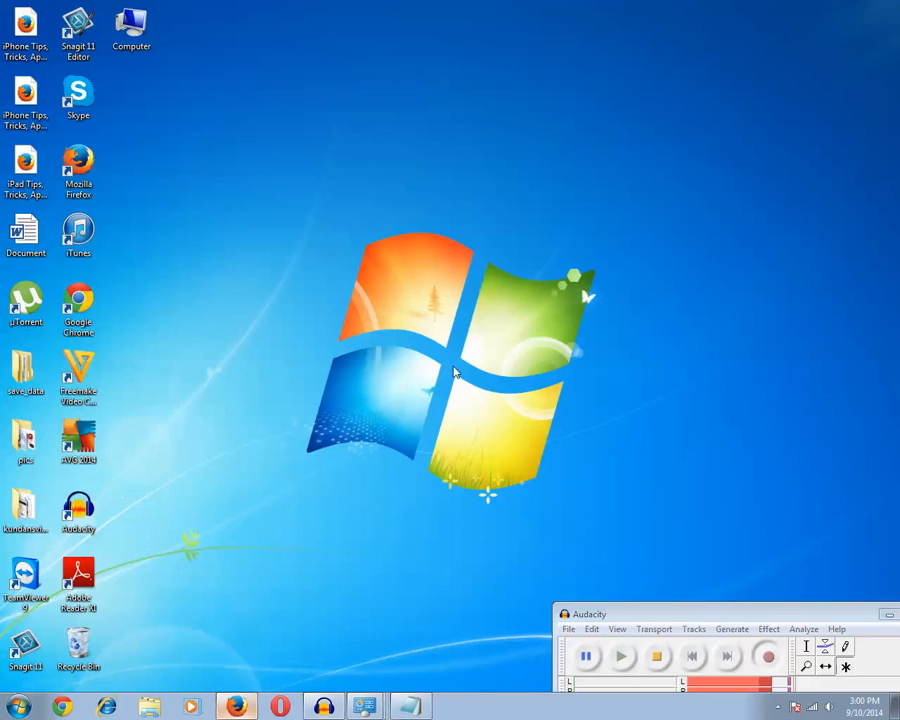
{"action": "left_click", "coordinate": [235, 707]}
{"action": "scroll", "coordinate": [455, 371], "scroll_direction": "down", "scroll_amount": 1}
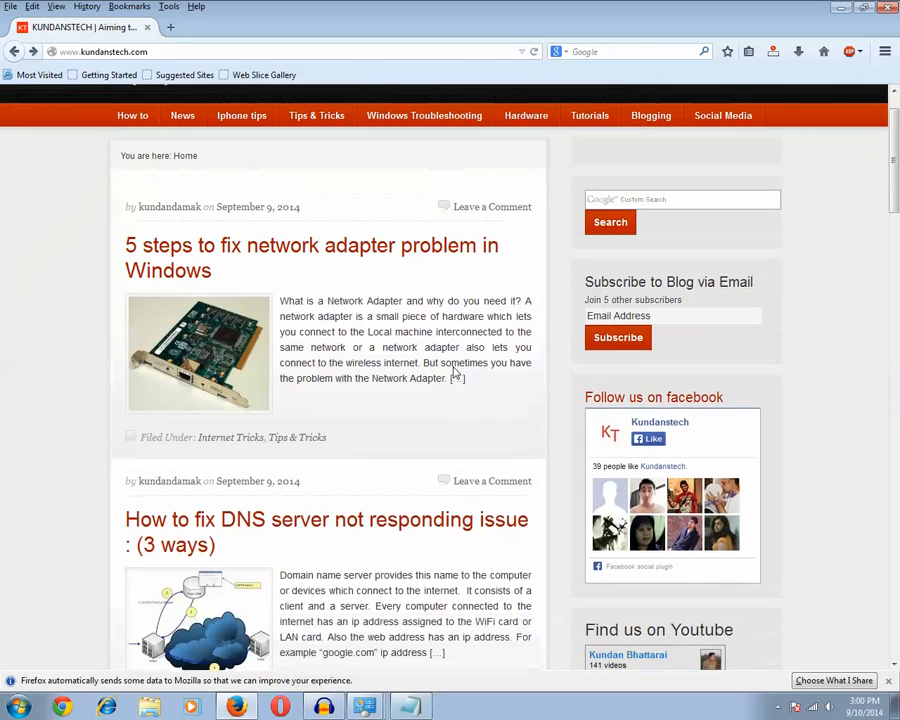
{"action": "scroll", "coordinate": [455, 371], "scroll_direction": "up", "scroll_amount": 1}
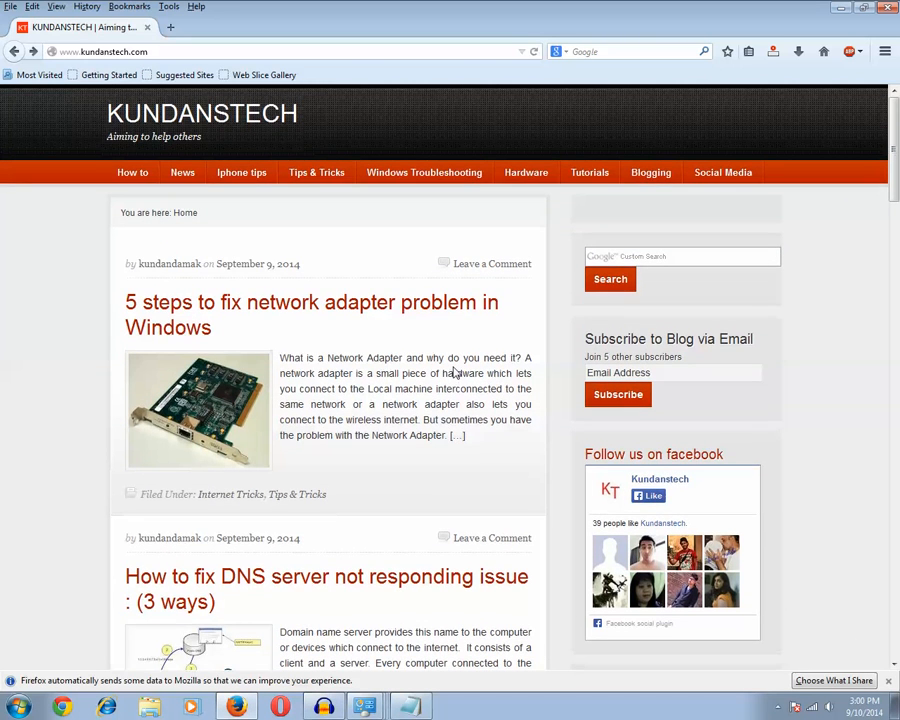